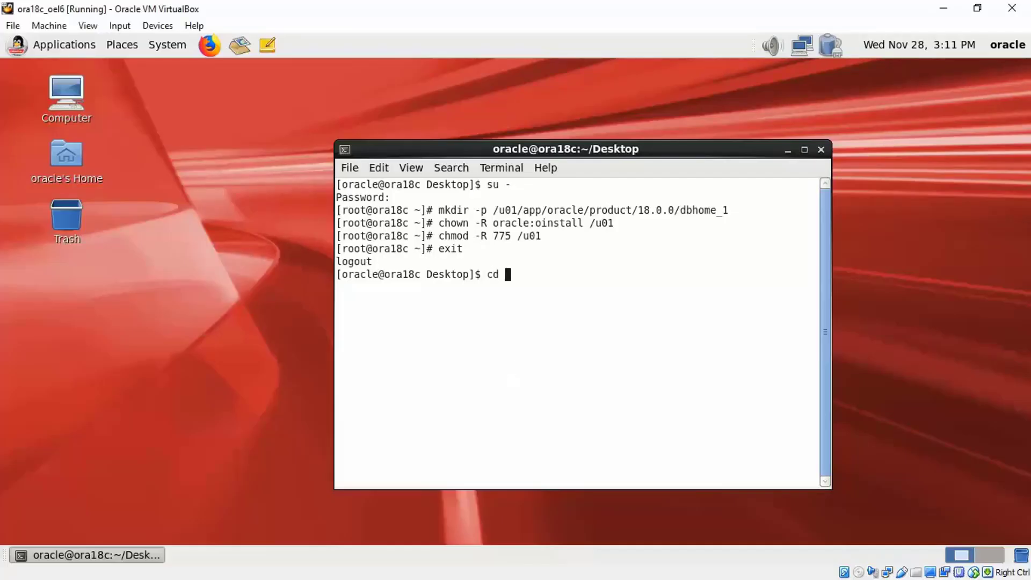
type("/")
type("u")
type("01a")
type("app/")
type("oracle/product/")
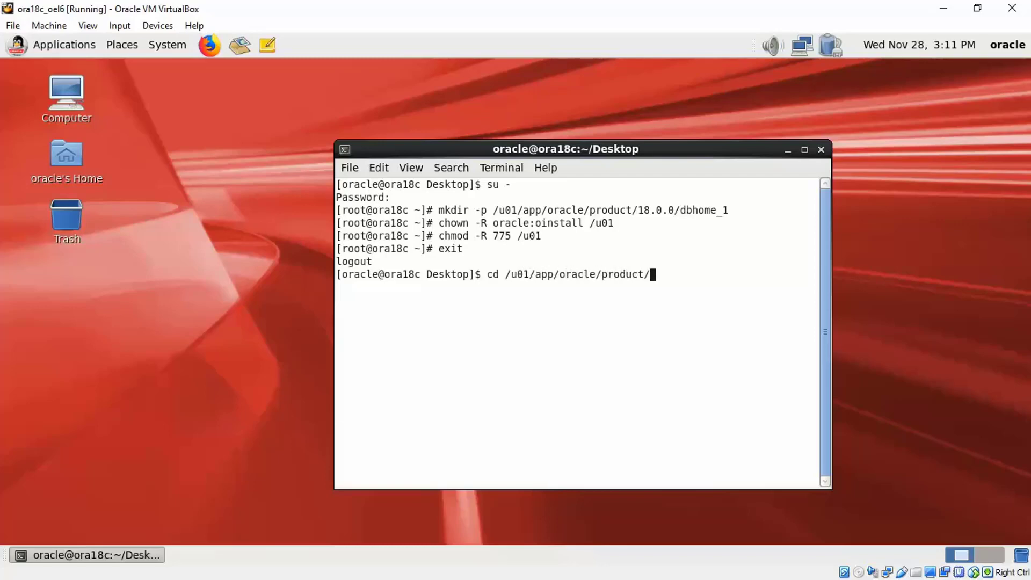
type("18.0.0/")
Change into /u01/app/oracle/product/18.0.0/dbhome_1, Tab-completing the dbhome_1 name.
key("Tab")
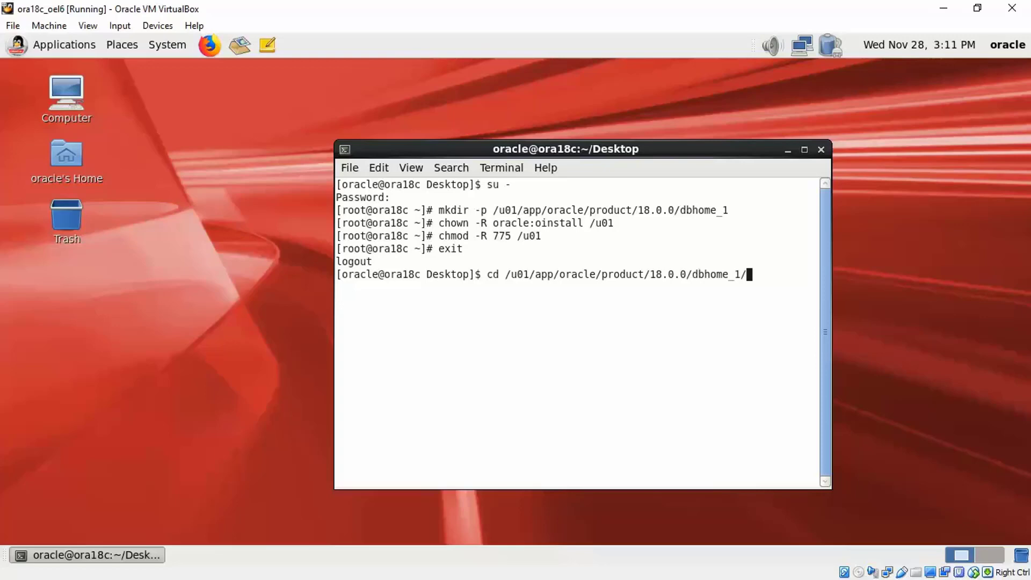
key("Return")
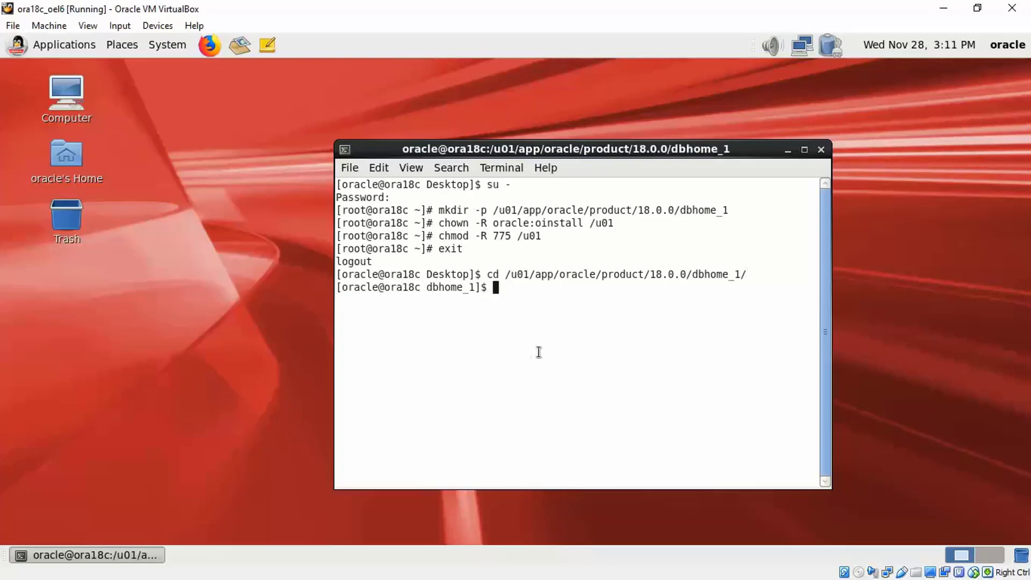
type("ls")
List dbhome_1, then unzip LINUX.X64_180000_db_home.zip into it.
key("Return")
type("unzip")
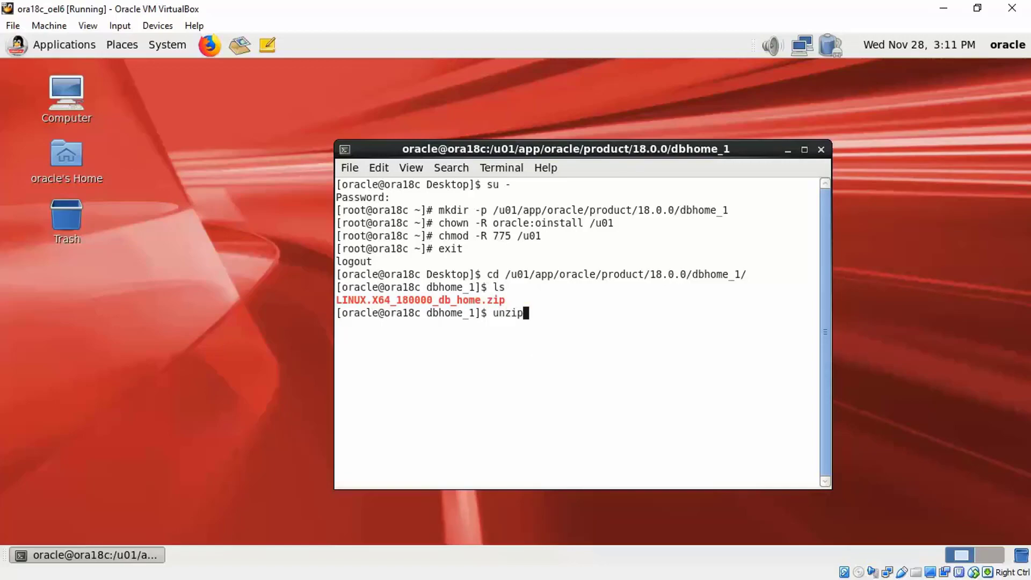
type(" L")
key("Tab")
key("Return")
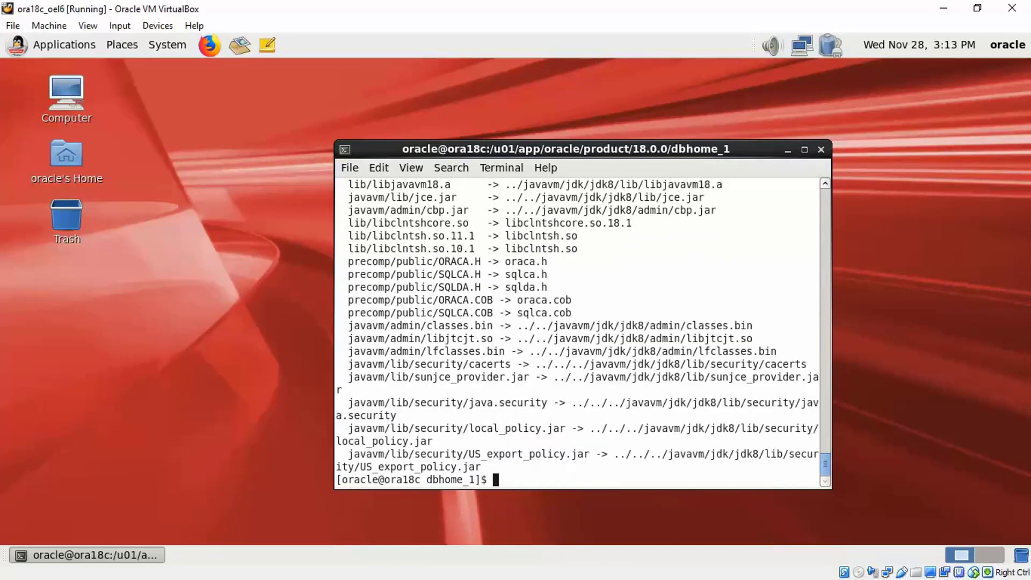
type("ls")
List the extracted home and launch ./runInstaller to reach Select Configuration Option.
key("Return")
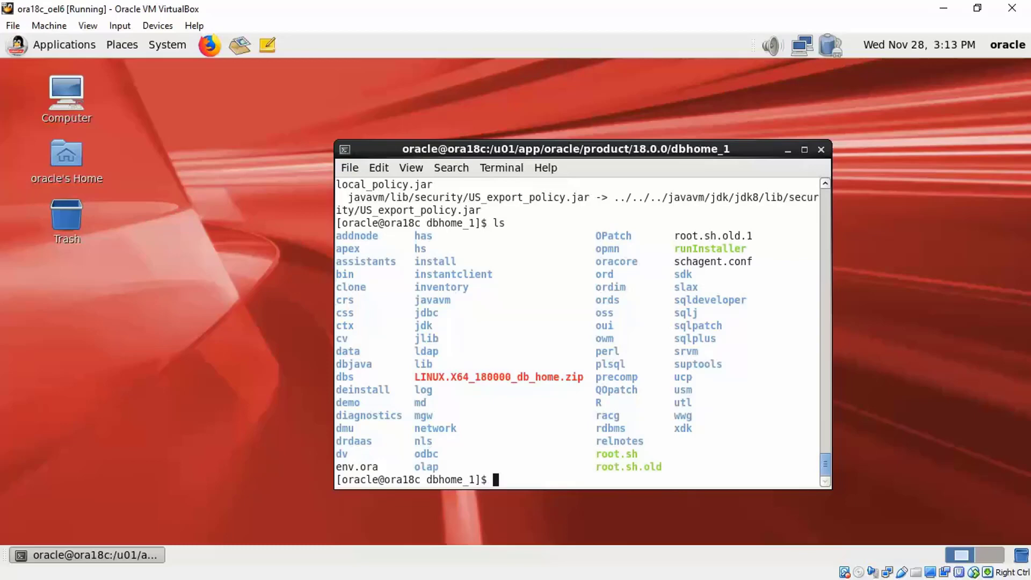
type("./")
type("runInstal")
type("ler")
key("Return")
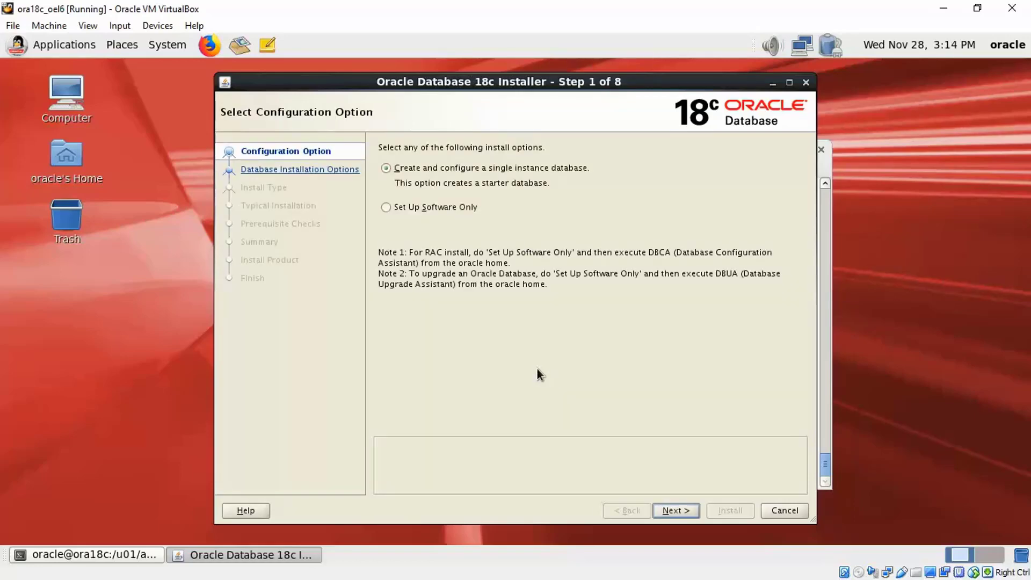
Choose Set Up Software Only with single instance and Enterprise Edition.
left_click(425, 210)
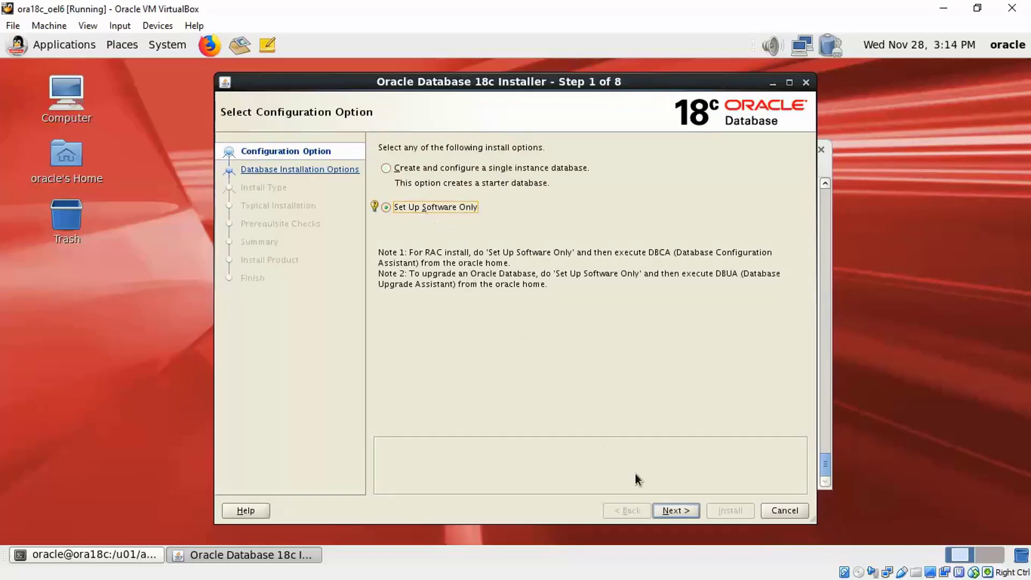
left_click(671, 508)
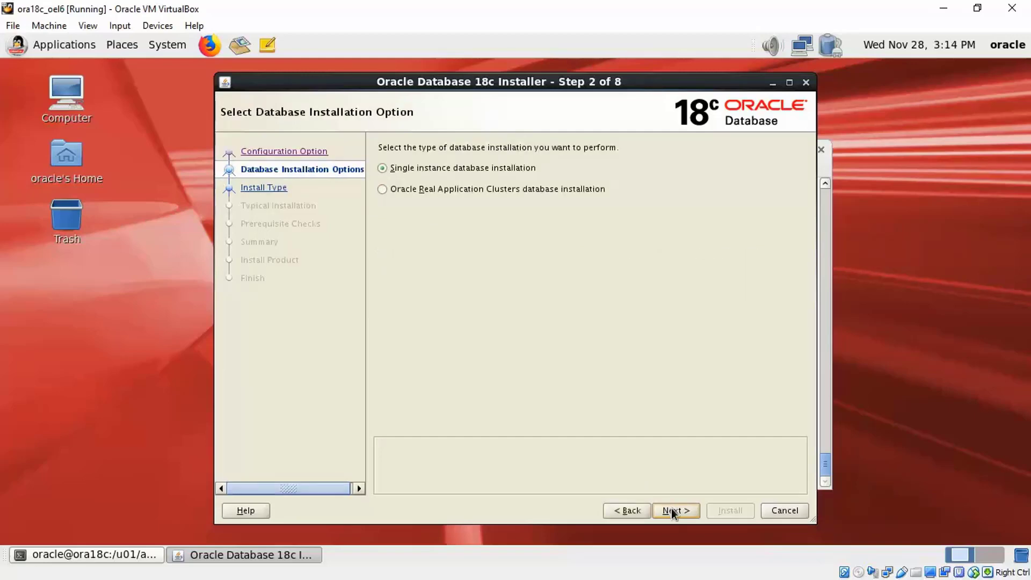
left_click(671, 510)
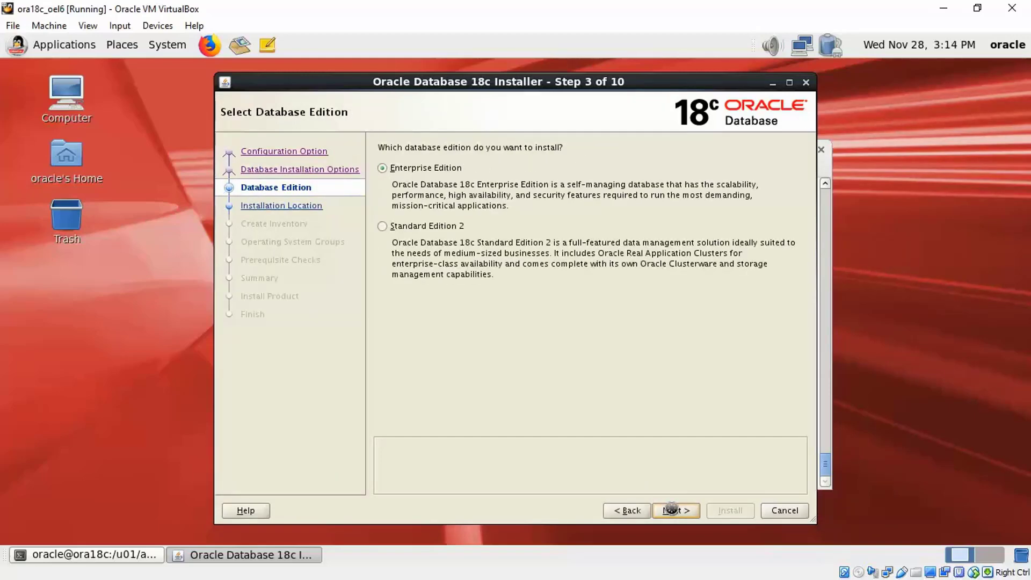
left_click(671, 509)
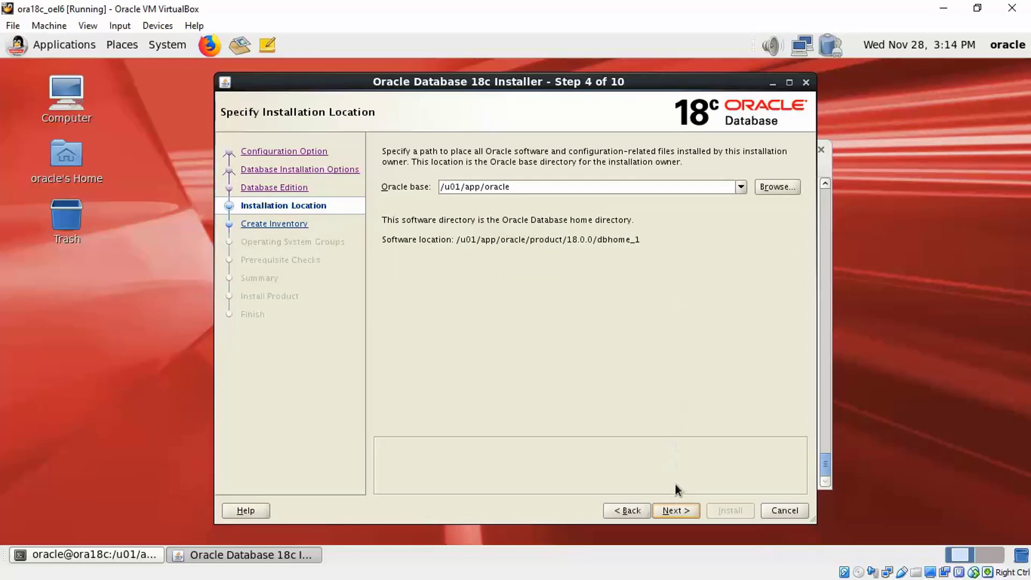
Keep the default Oracle base and inventory, set OSOPER to oracle, and run prerequisite checks.
left_click(667, 515)
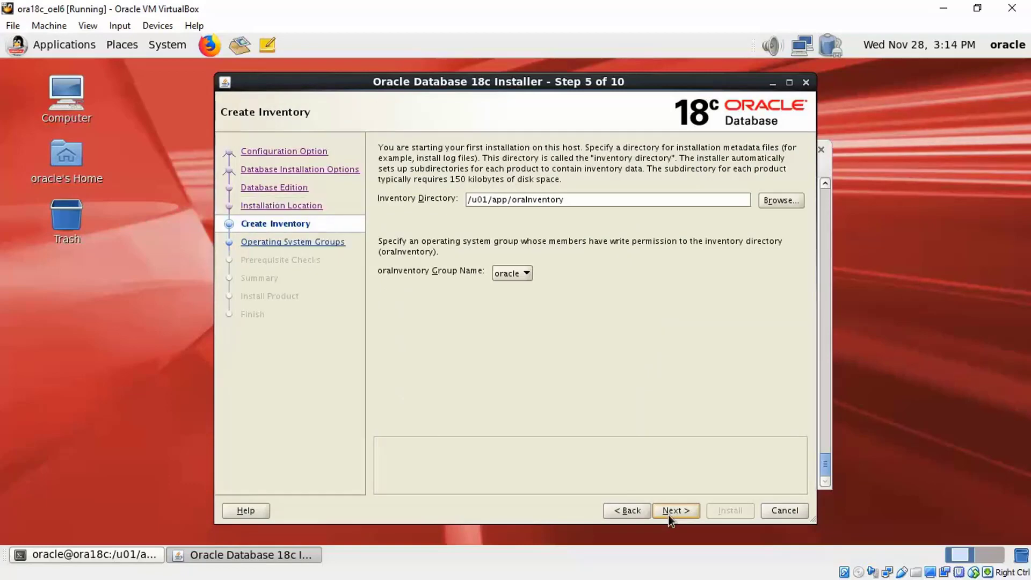
left_click(668, 515)
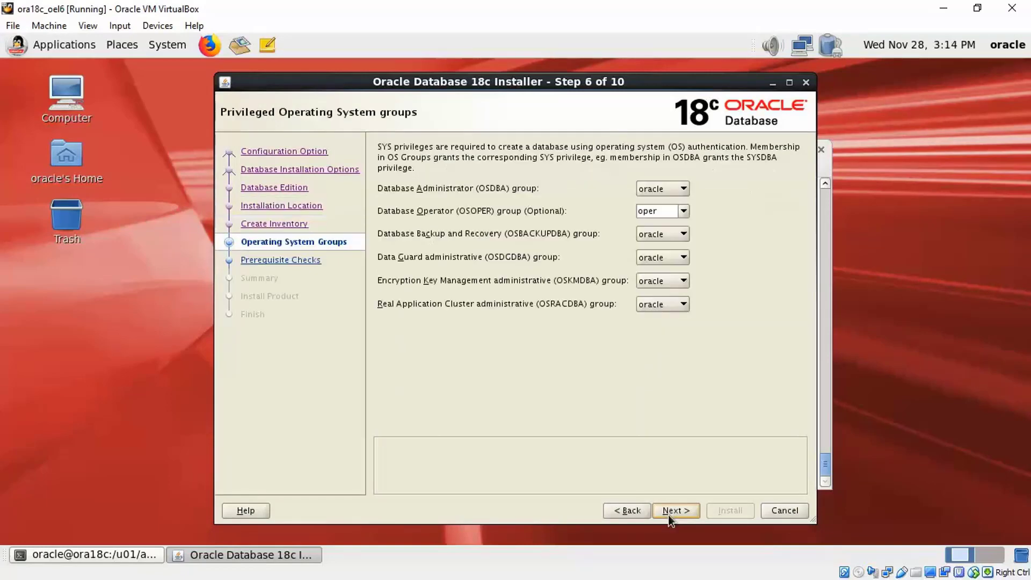
left_click(683, 211)
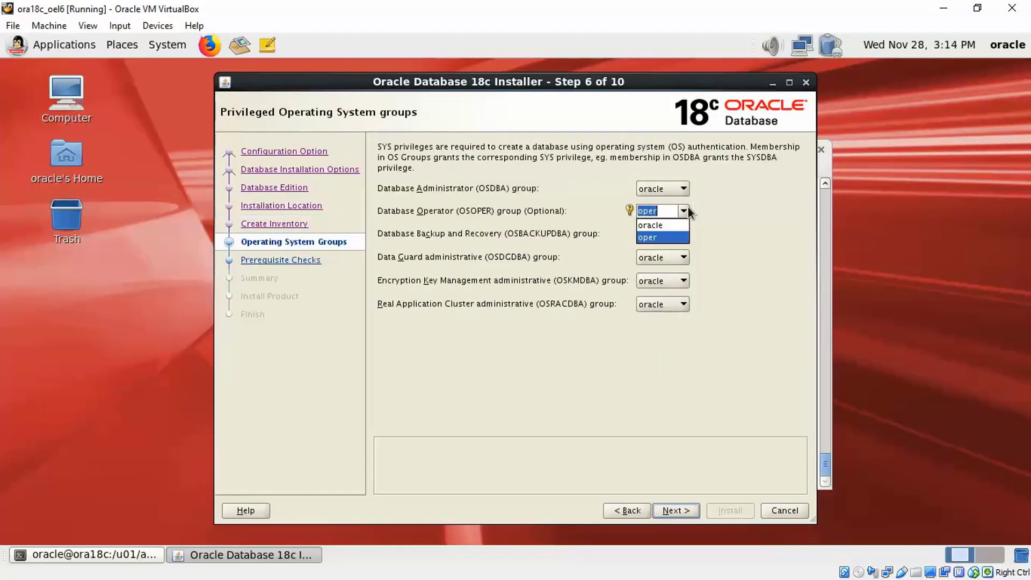
left_click(672, 509)
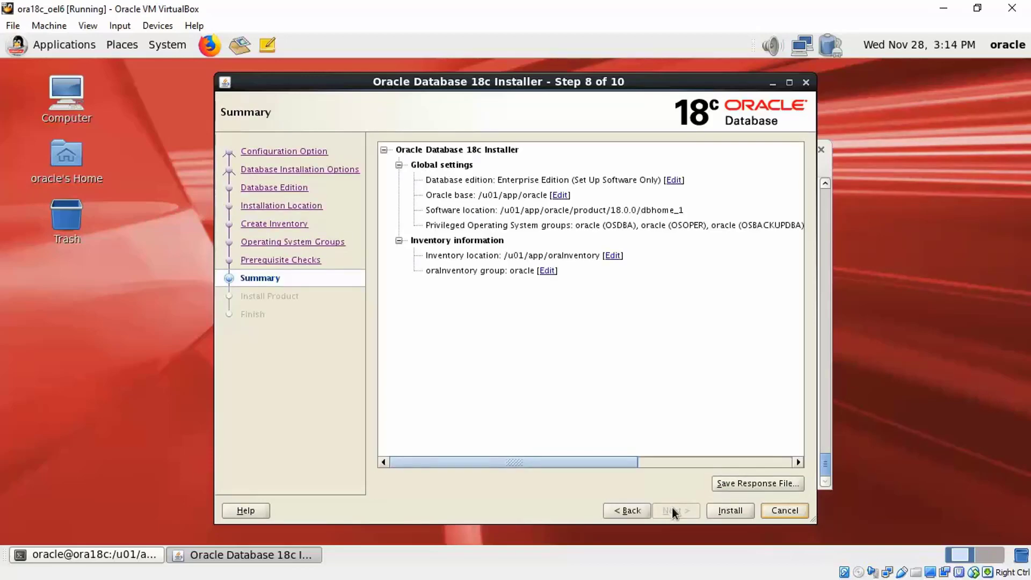
Start the install, move the Execute Configuration Scripts dialog aside, and open a desktop terminal.
left_click(723, 517)
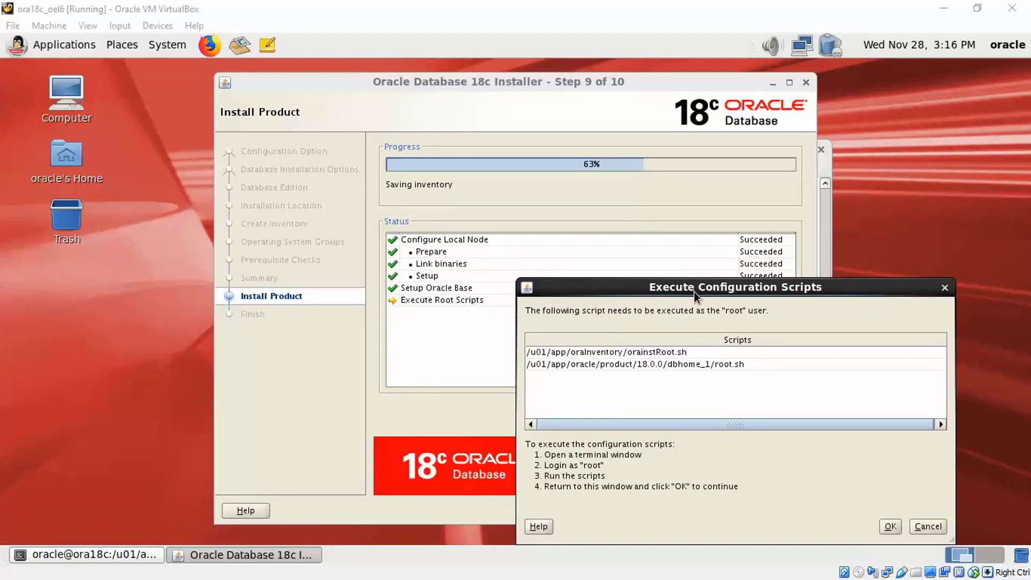
left_click_drag(693, 287, 664, 204)
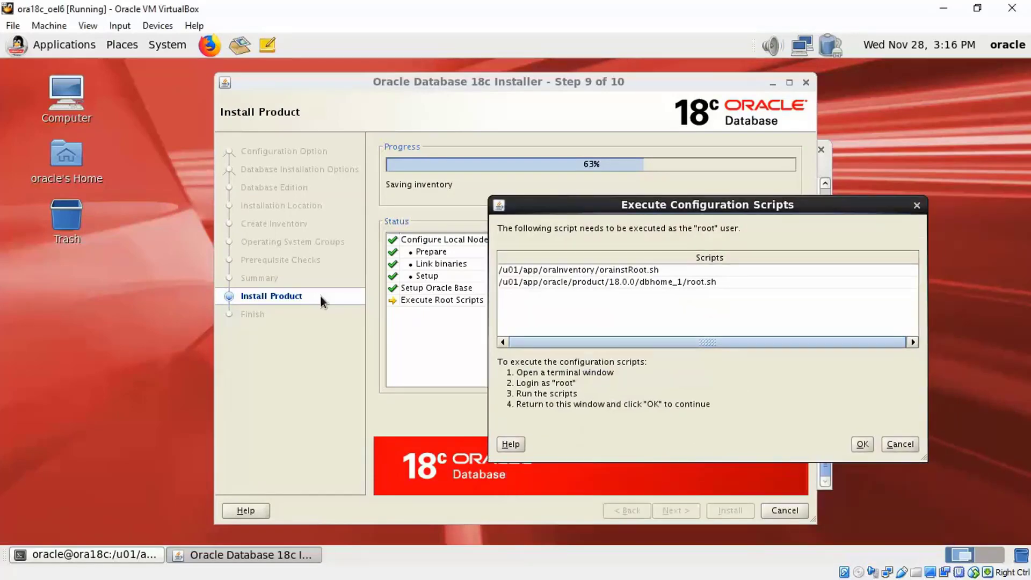
right_click(144, 330)
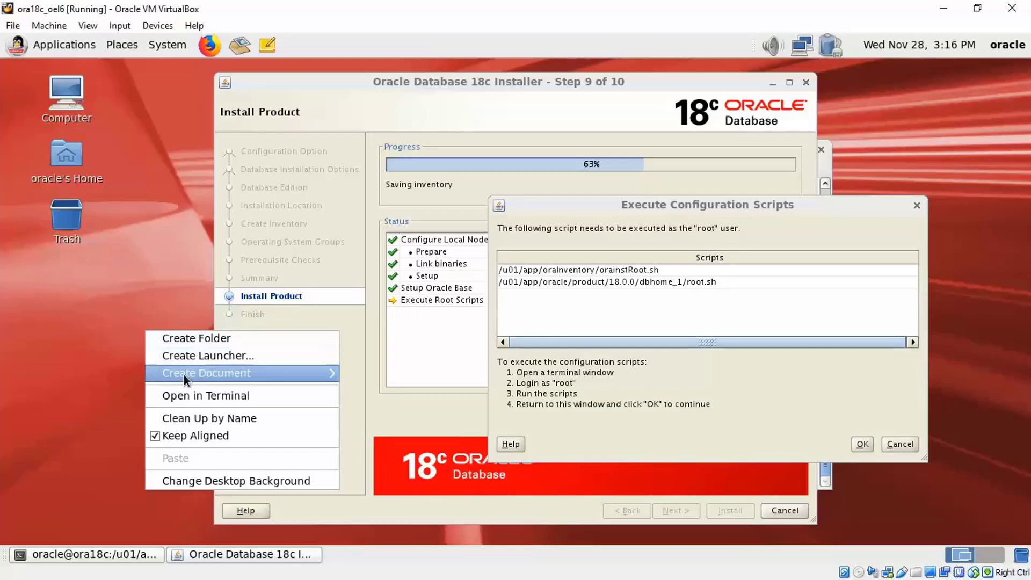
left_click(188, 395)
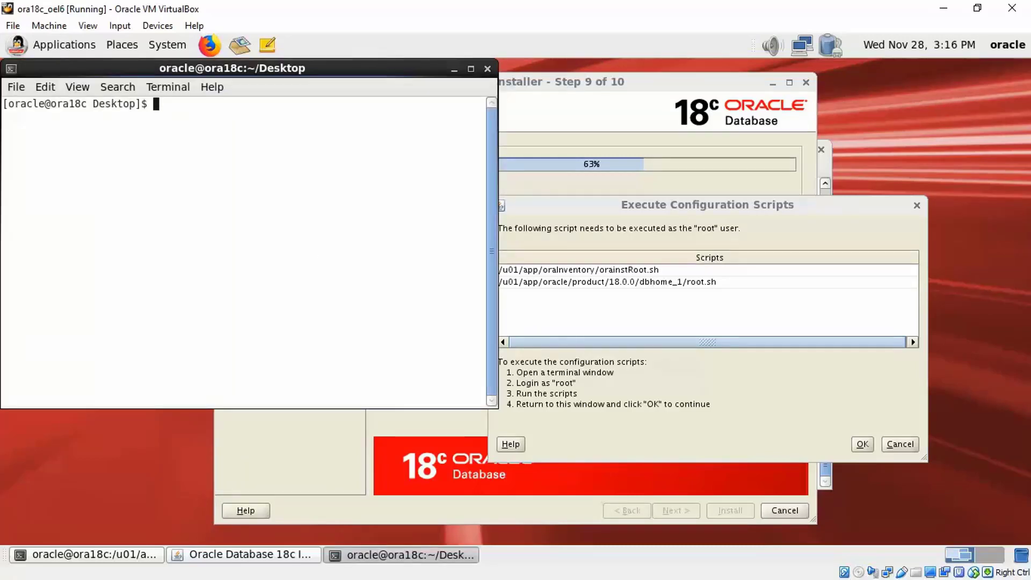
type("su -")
Switch to root with su - and run /u01/app/oraInventory/orainstRoot.sh.
key("Return")
key("Return")
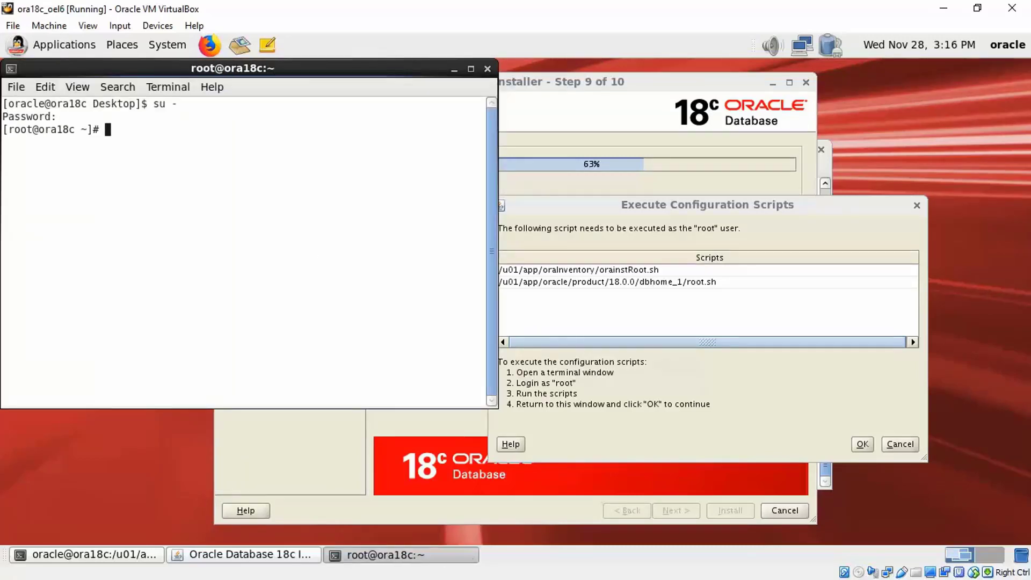
type("/u01")
type("/app/oraI")
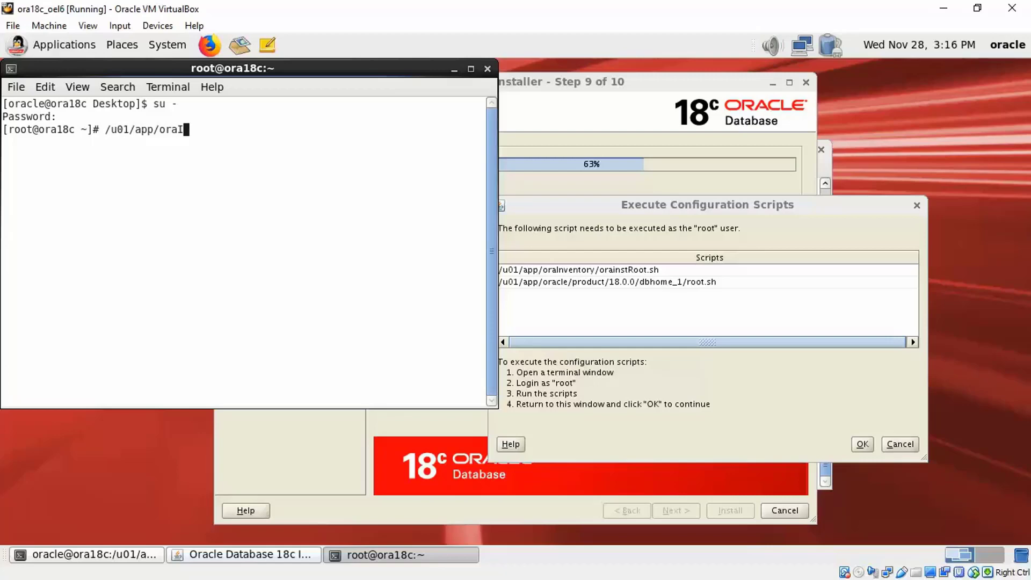
key("Tab")
type("ora")
key("Tab")
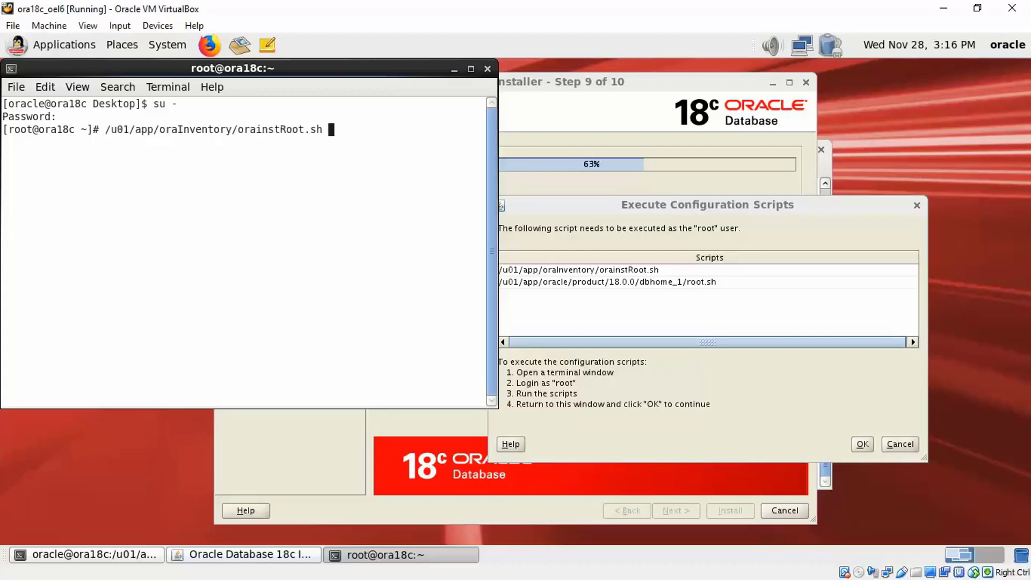
key("Return")
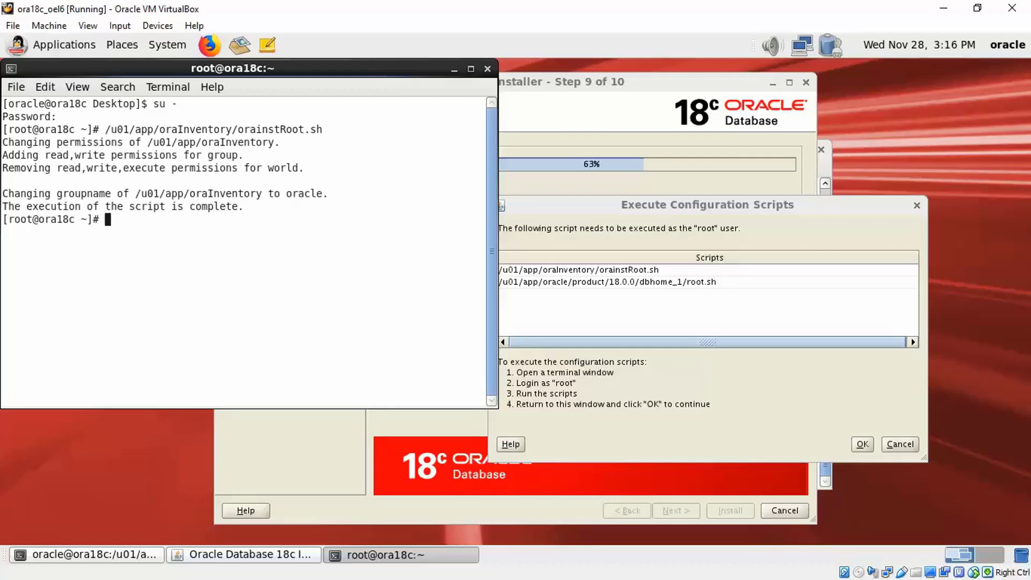
type("/u01/app/o")
type("racl")
Run dbhome_1/root.sh, keeping /usr/local/bin and answering yes to Trace File Analyzer.
key("Tab")
type("p")
key("Tab")
type("ro")
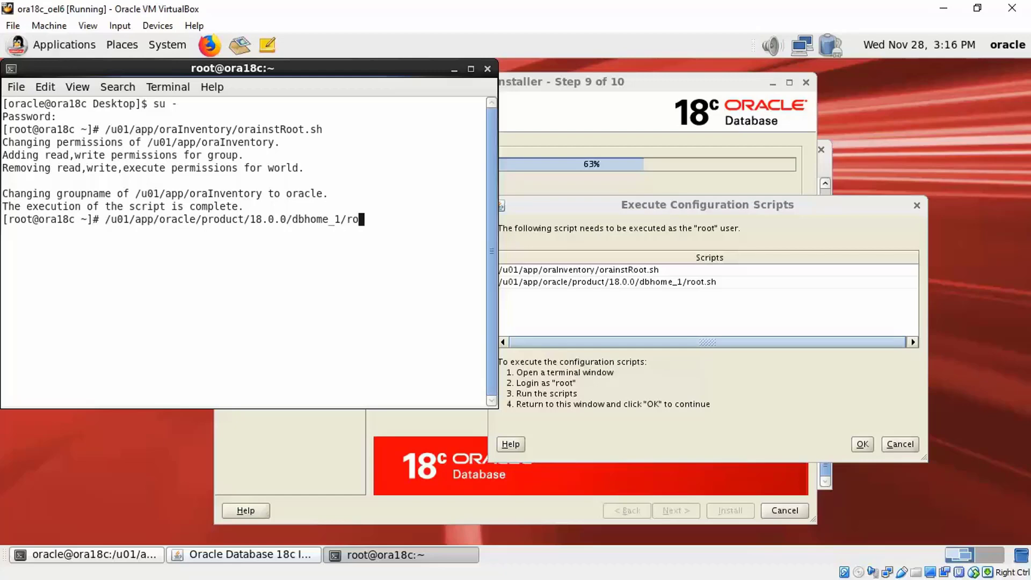
key("Tab")
key("Return")
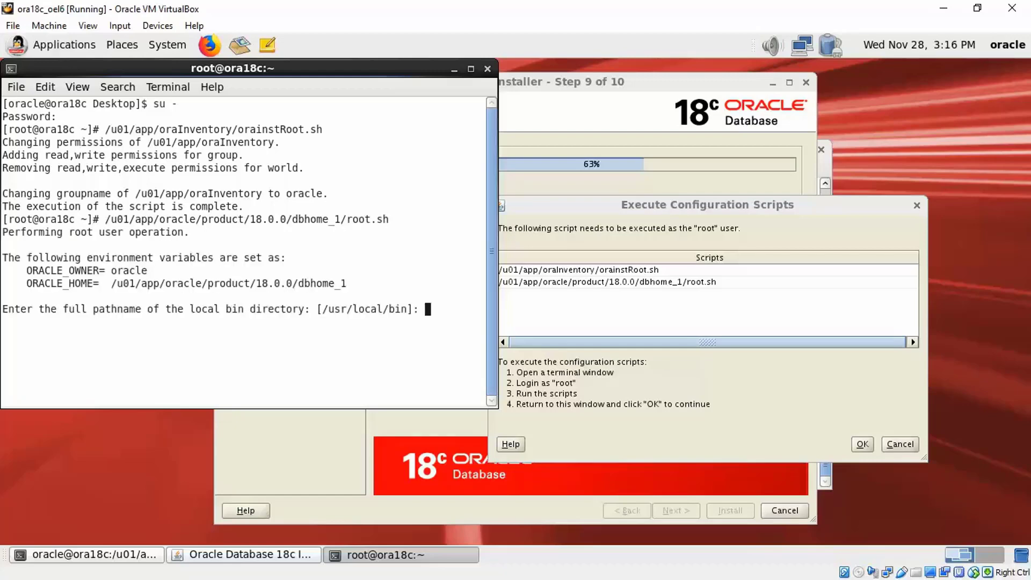
key("Return")
type("y")
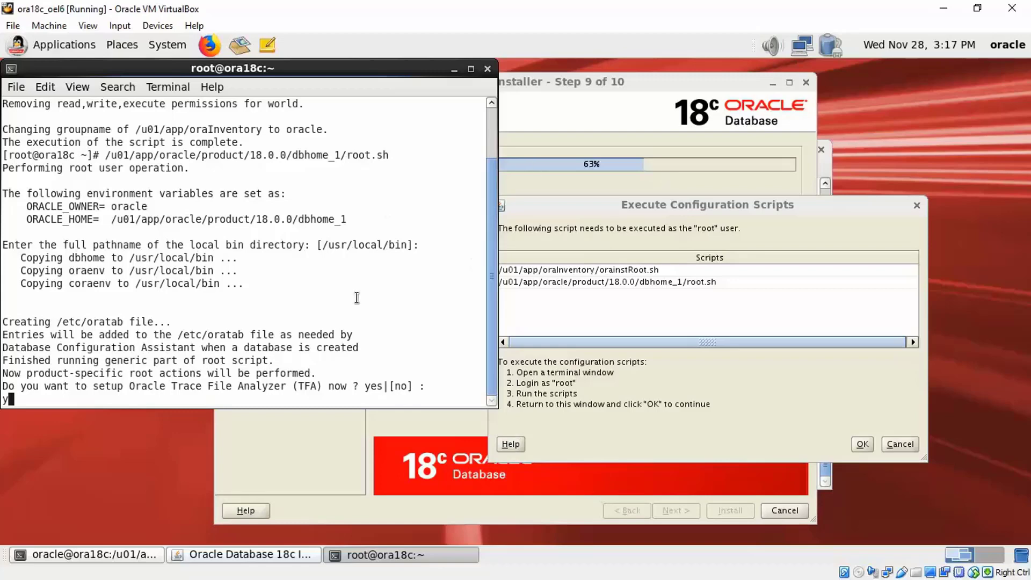
type("es")
key("Return")
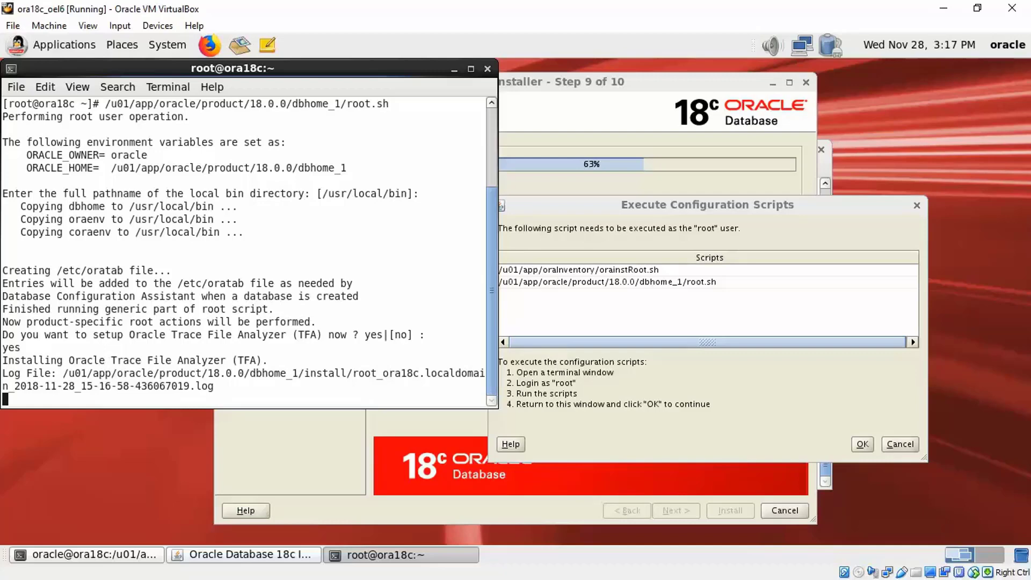
Confirm the root scripts with OK, close the installer, and run ls on dbhome_1 as oracle.
left_click(594, 450)
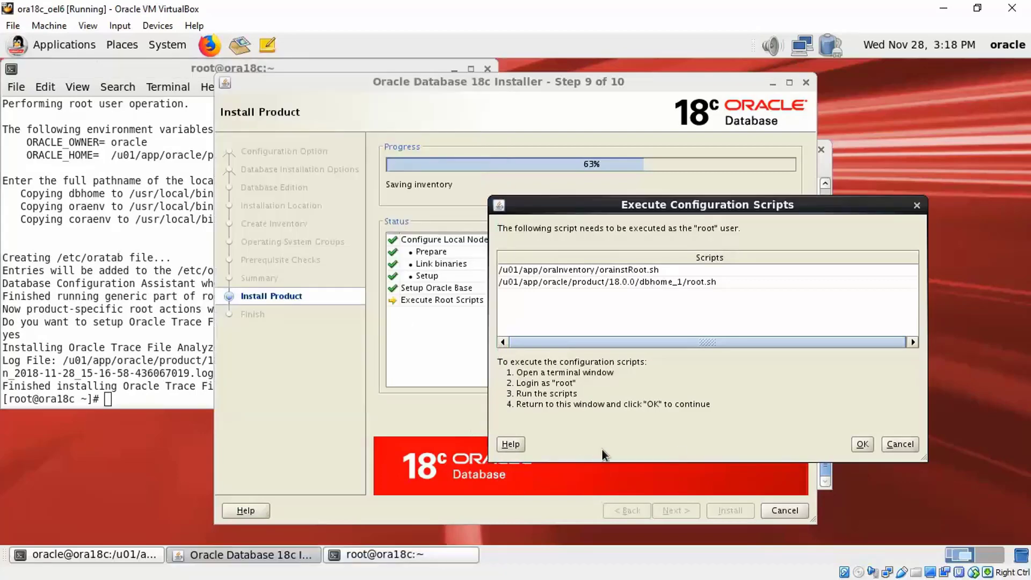
left_click(852, 444)
left_click(775, 506)
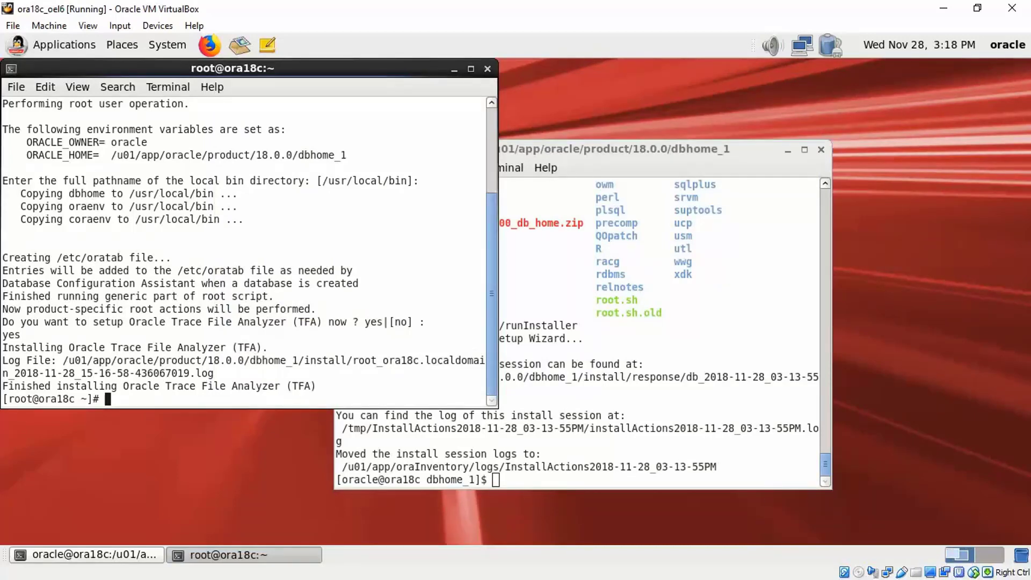
left_click(659, 315)
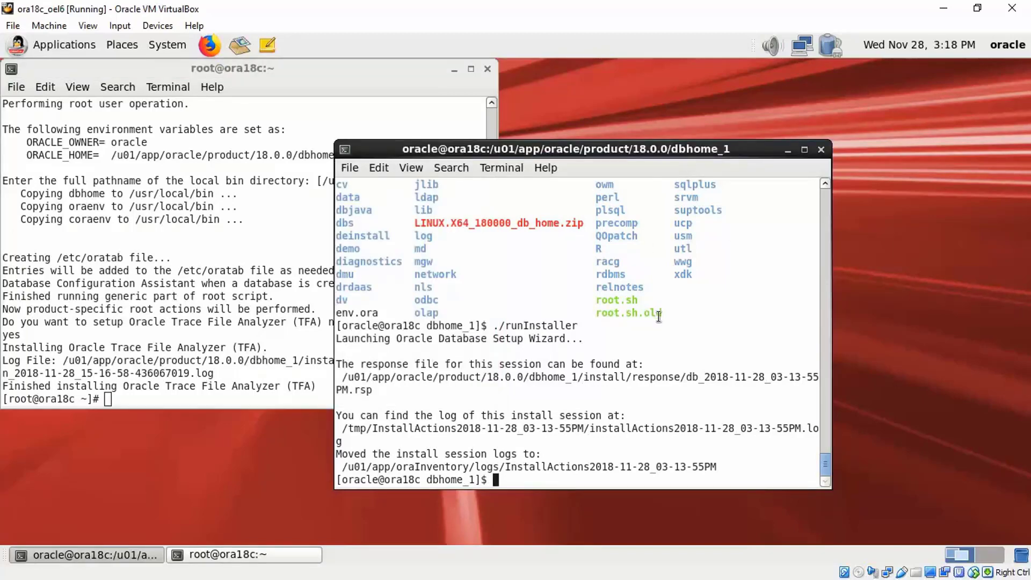
type("ls")
key("Return")
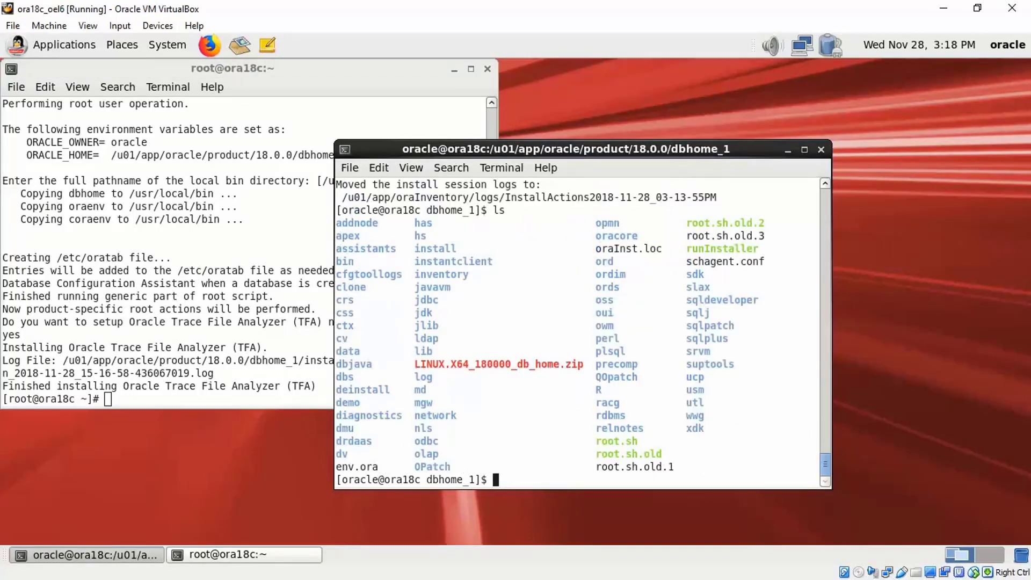